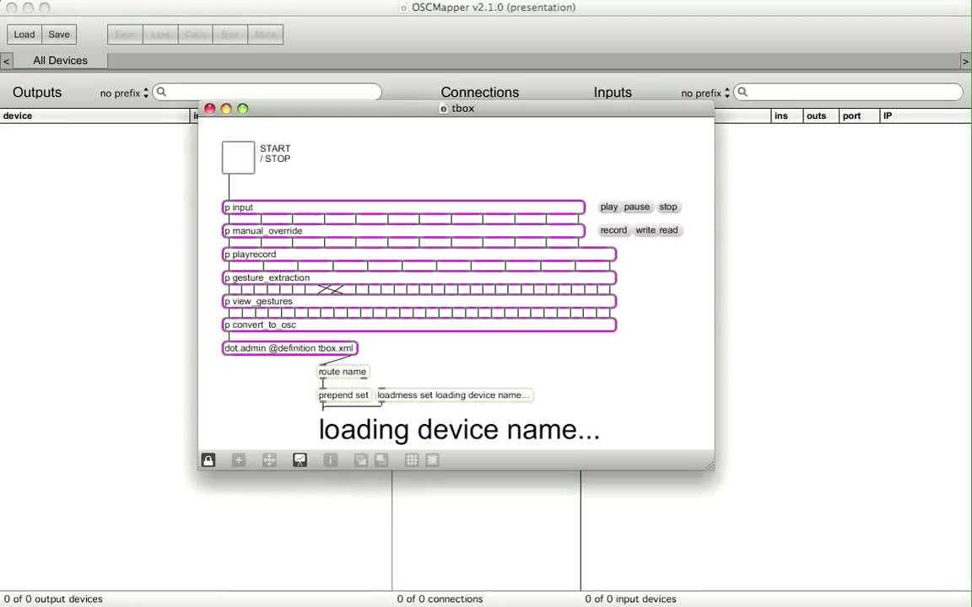
Step: Show the /tbox.1 device's parameters with the /tbox.1 prefix hidden from output names
left_click_drag(559, 110, 567, 192)
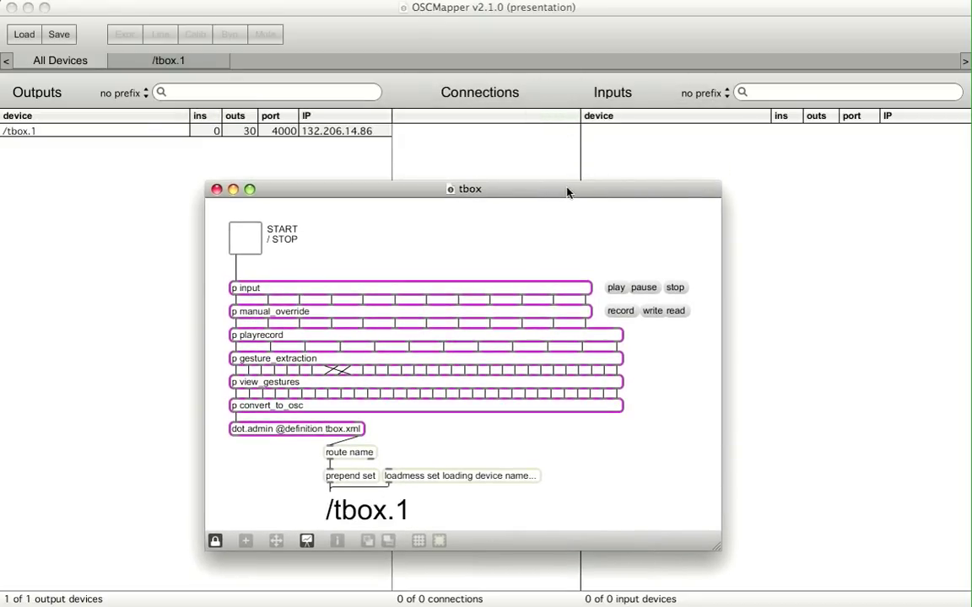
left_click(342, 17)
left_click(178, 61)
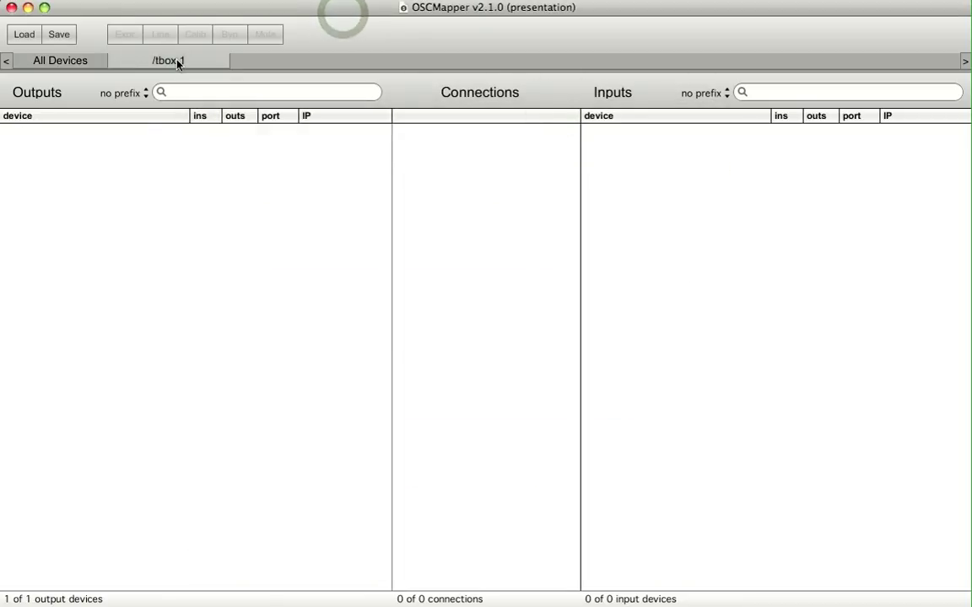
left_click(122, 93)
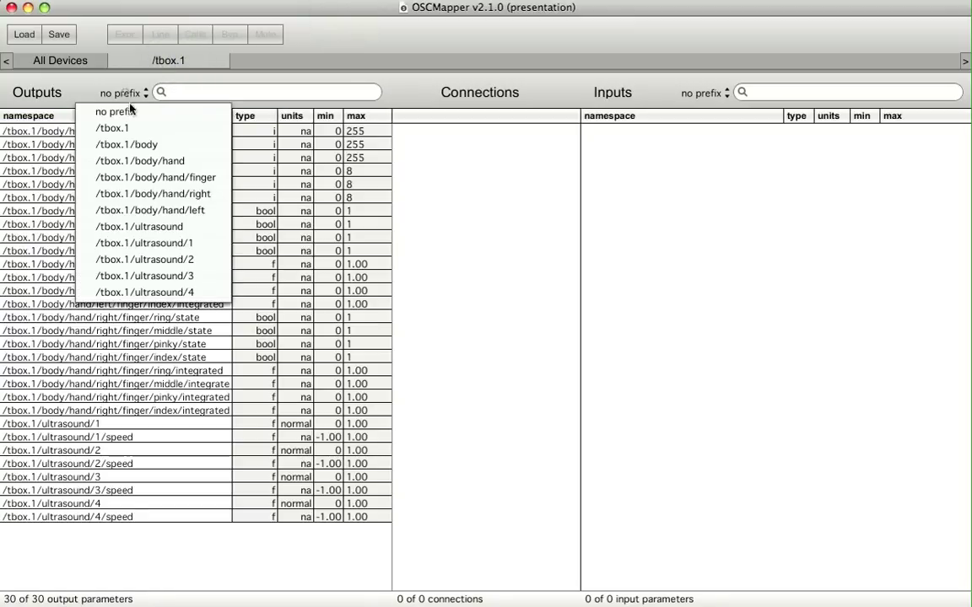
left_click(132, 127)
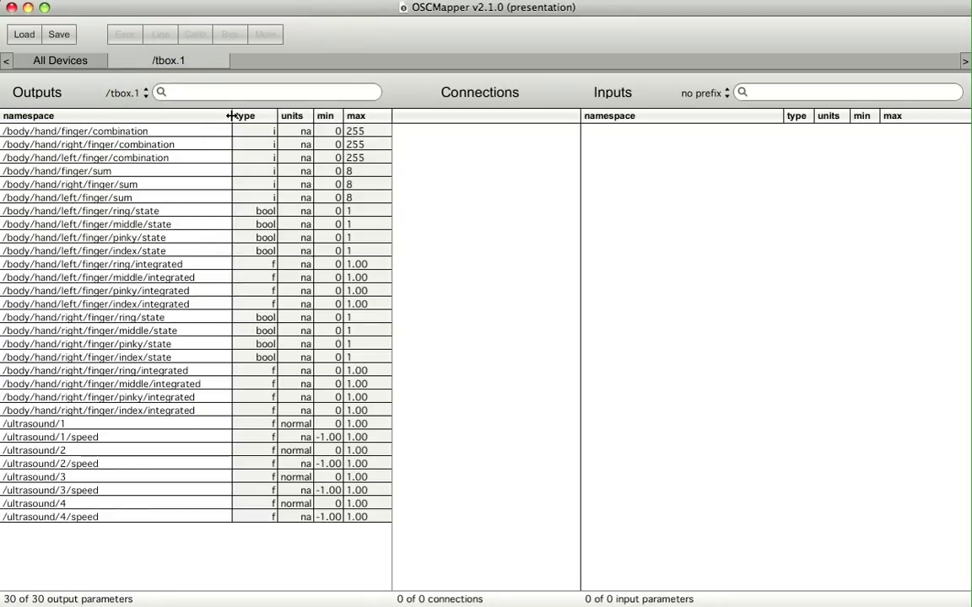
Step: Widen the namespace column, sort outputs by type, and return to the All Devices overview
mouse_move(232, 116)
left_mouse_down()
mouse_move(257, 117)
mouse_move(237, 116)
left_mouse_up()
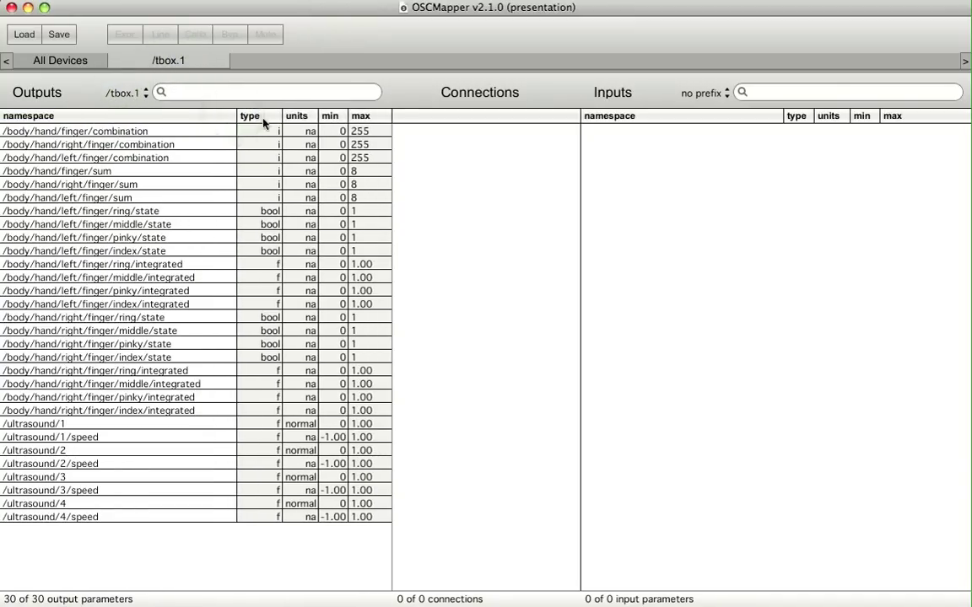
left_click(263, 117)
left_click(179, 117)
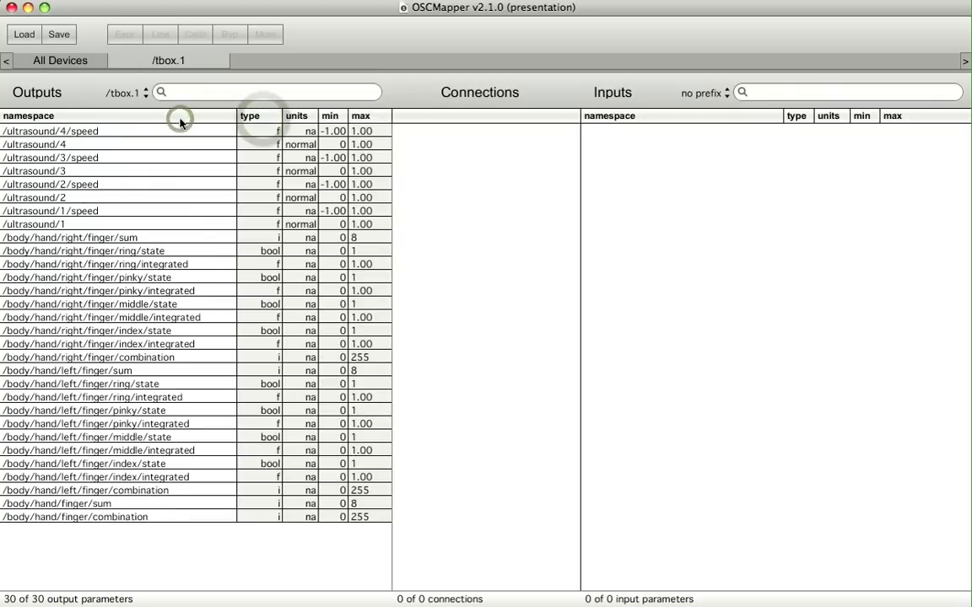
left_click(260, 117)
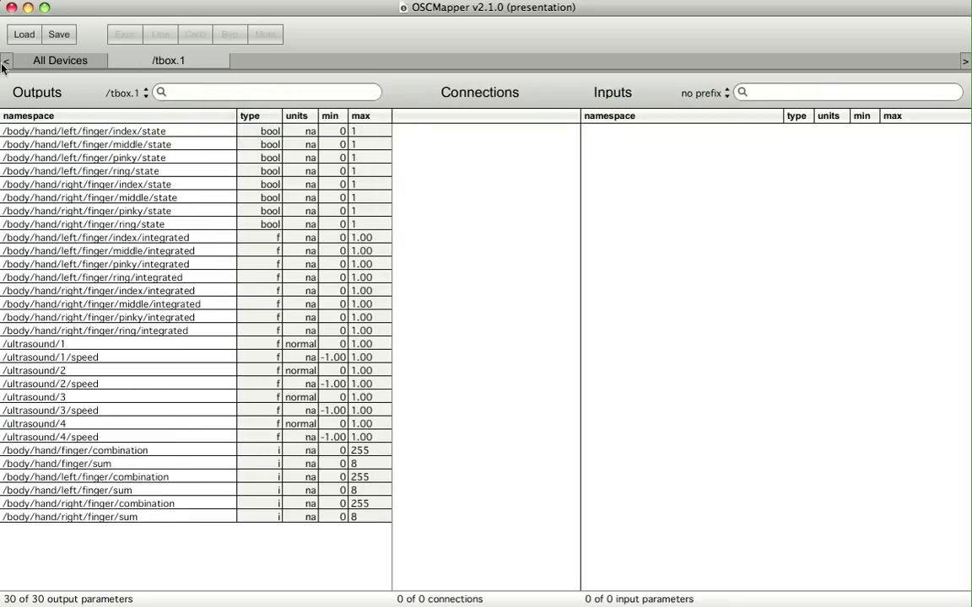
left_click(35, 65)
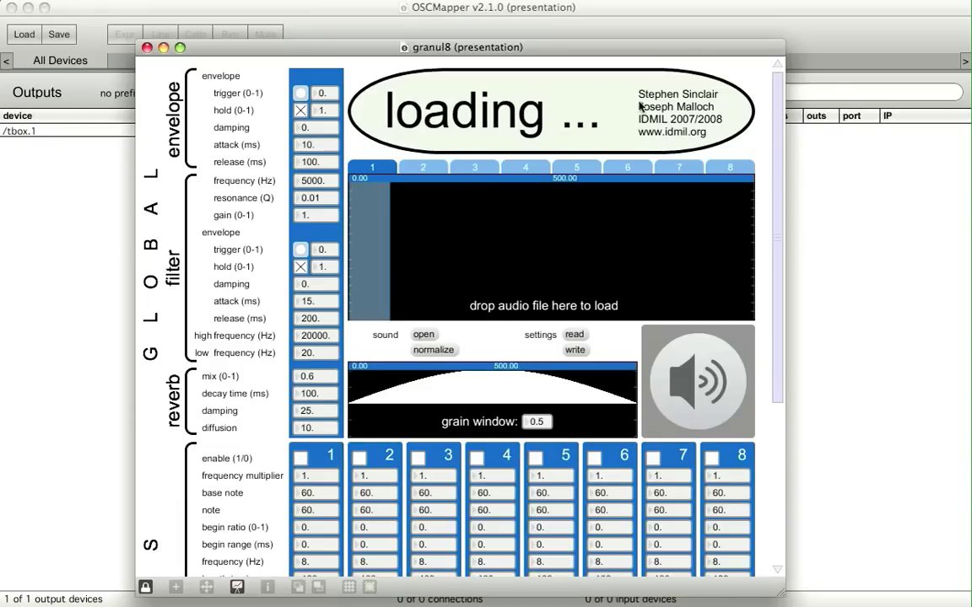
Step: Link /tbox.1 to the new /granul8.1 input device and display both parameter lists
left_click_drag(607, 53, 636, 279)
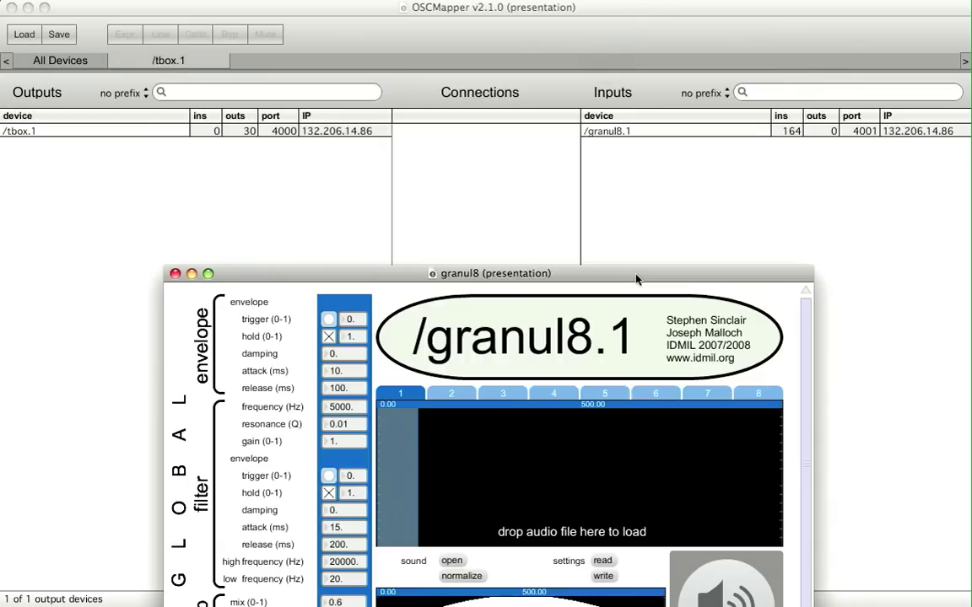
left_click(663, 10)
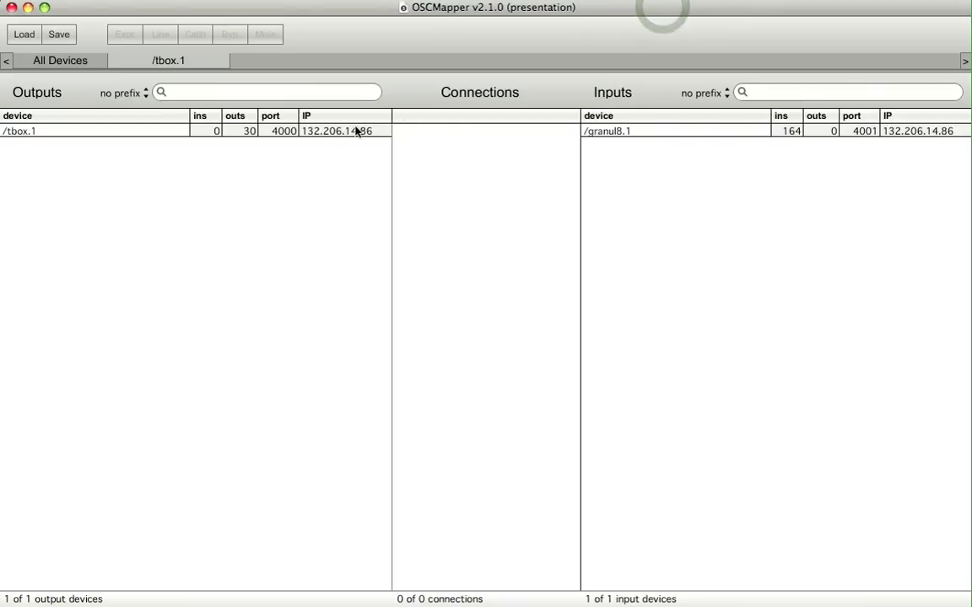
left_click_drag(356, 129, 613, 133)
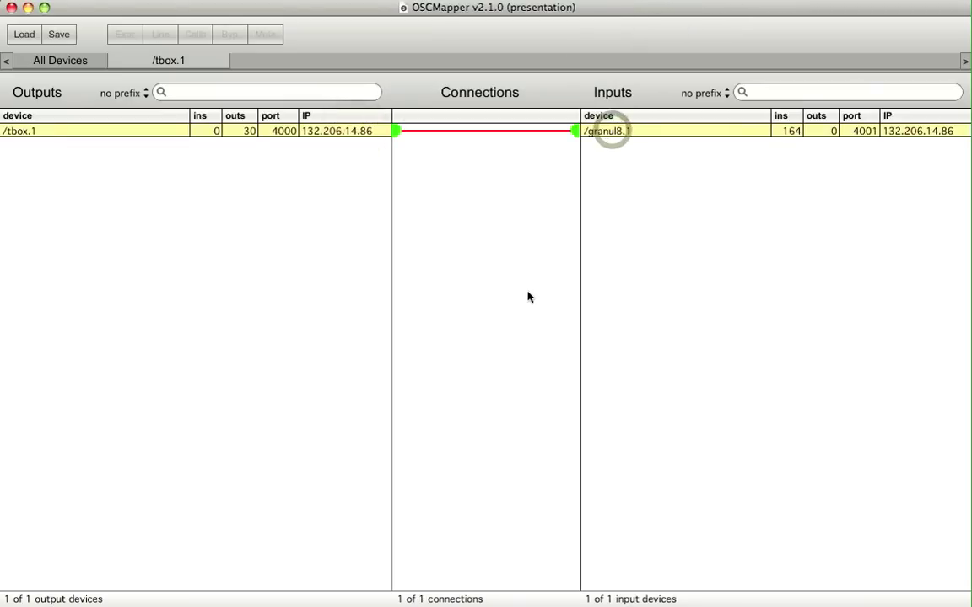
left_click(159, 63)
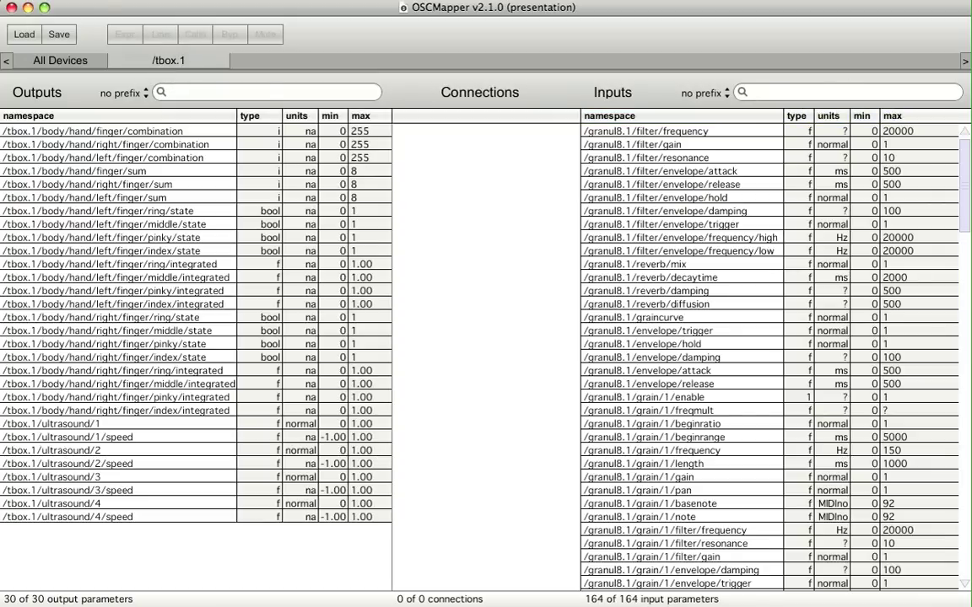
left_click_drag(962, 165, 964, 422)
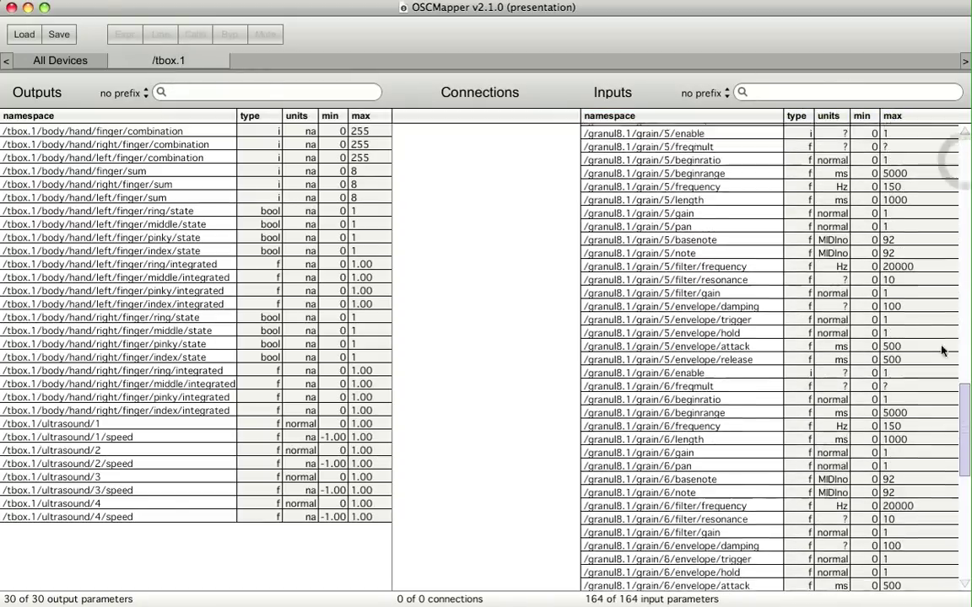
scroll(886, 278, "up", 15)
left_click(713, 93)
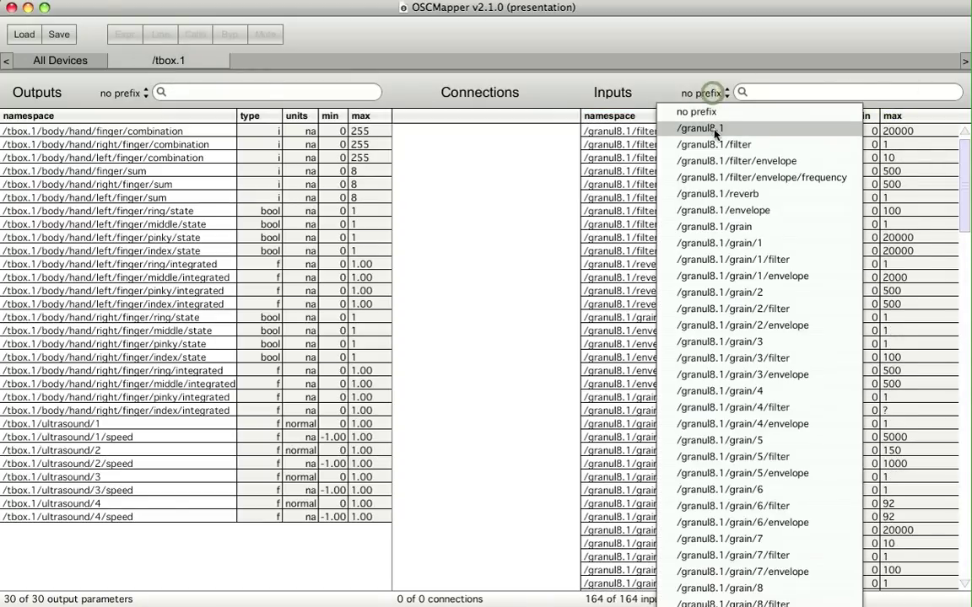
left_click(714, 132)
left_click(122, 92)
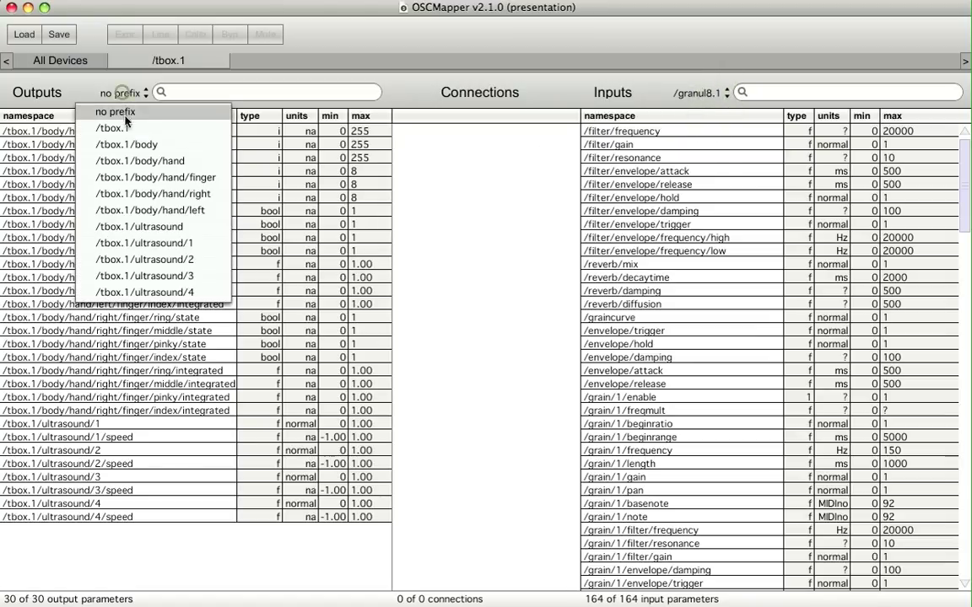
left_click(125, 128)
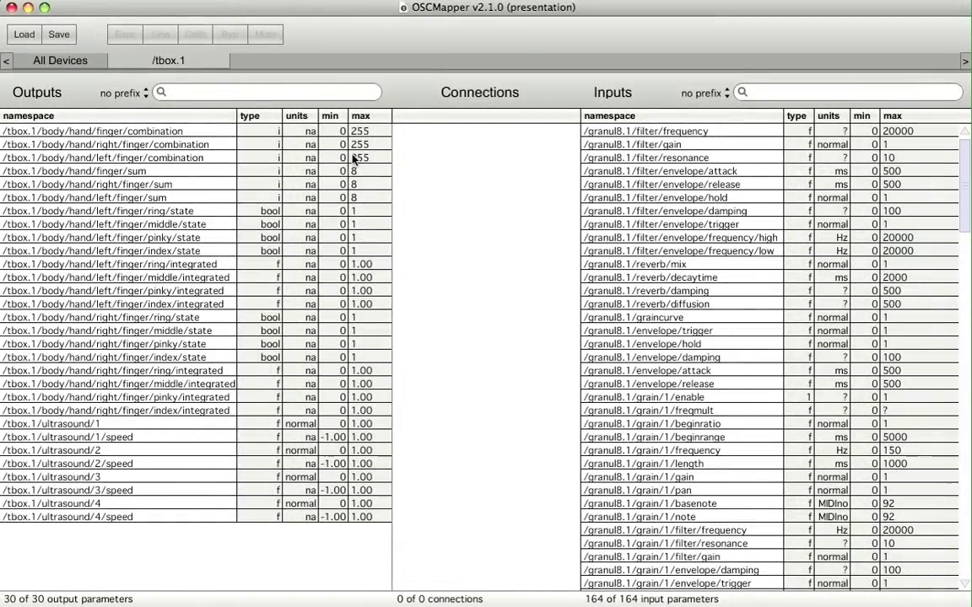
Step: Connect the left-hand finger combination output to the grain 1 note input
left_click(355, 158)
left_click(599, 517)
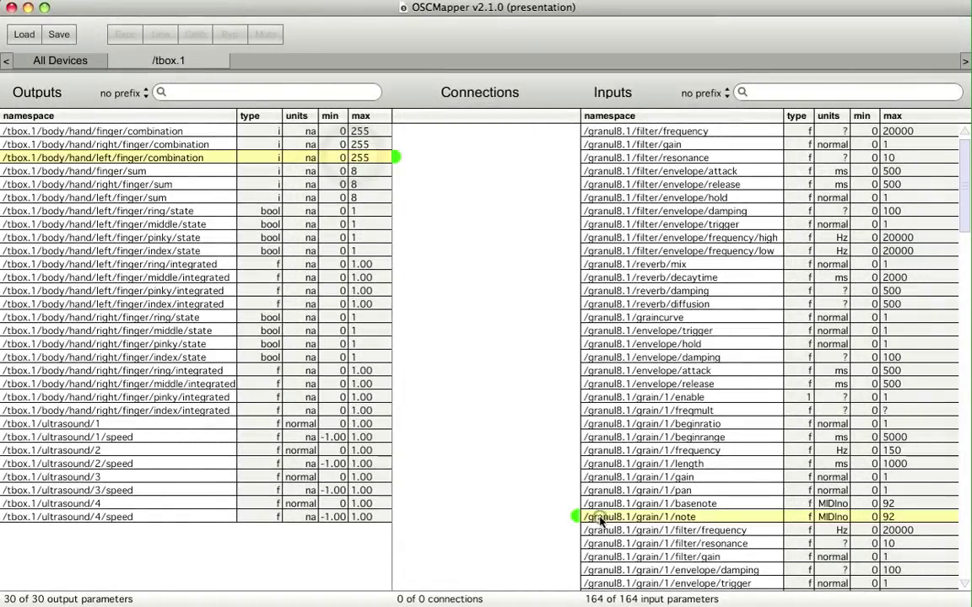
left_click(472, 479)
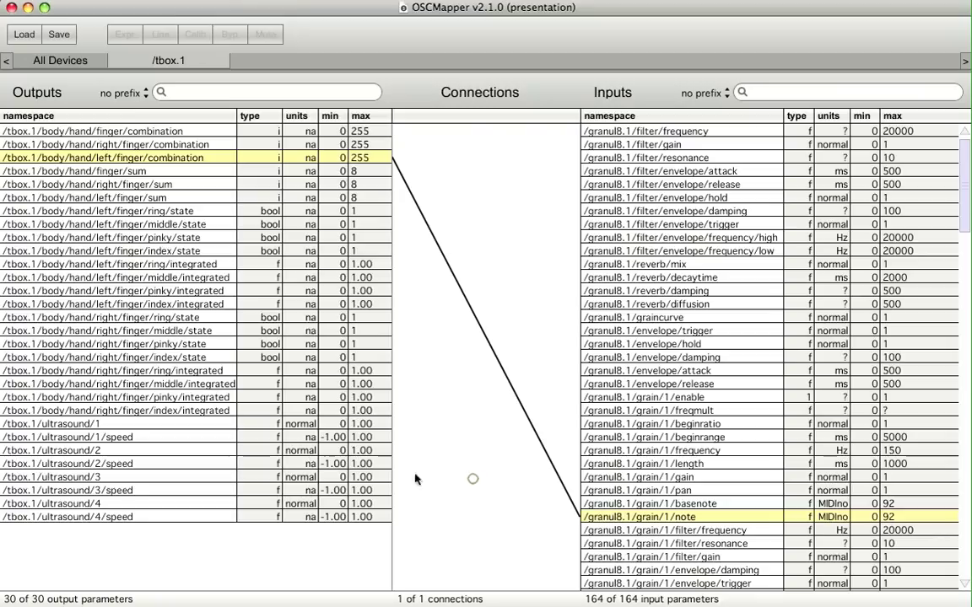
Step: Connect ultrasound 1 to grain 1 frequency with linear scaling to 0–150
left_click(304, 423)
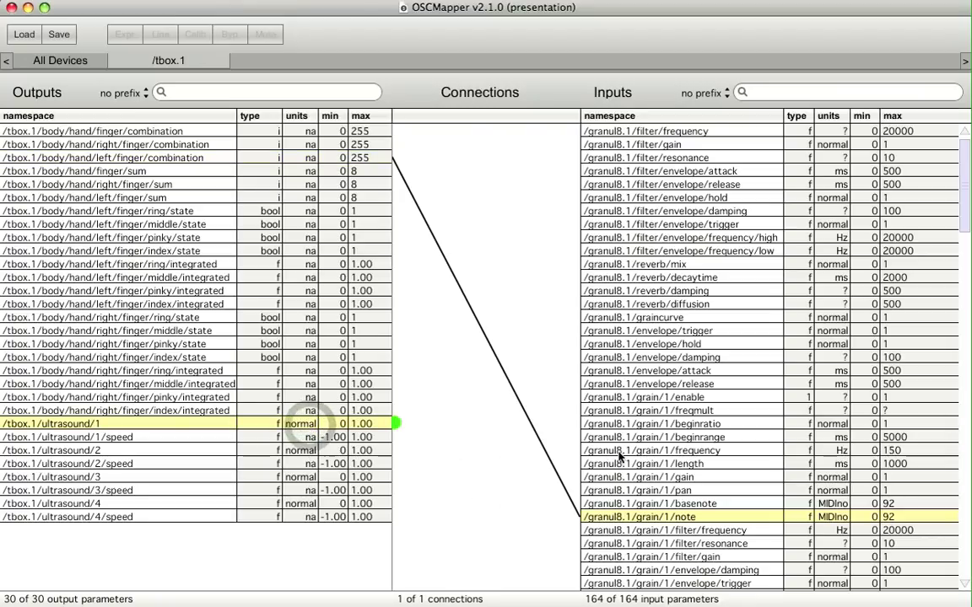
left_click(620, 452)
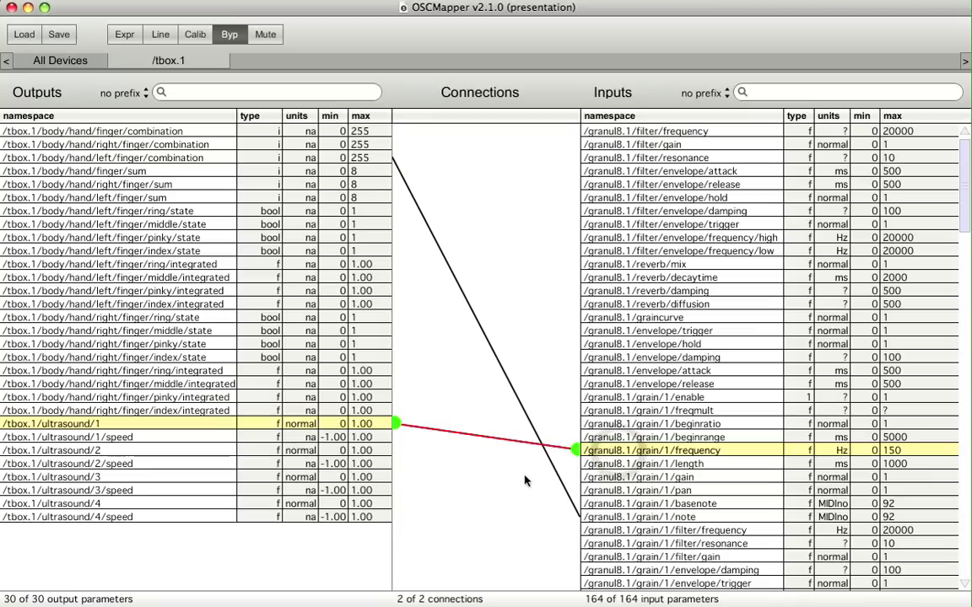
left_click(160, 34)
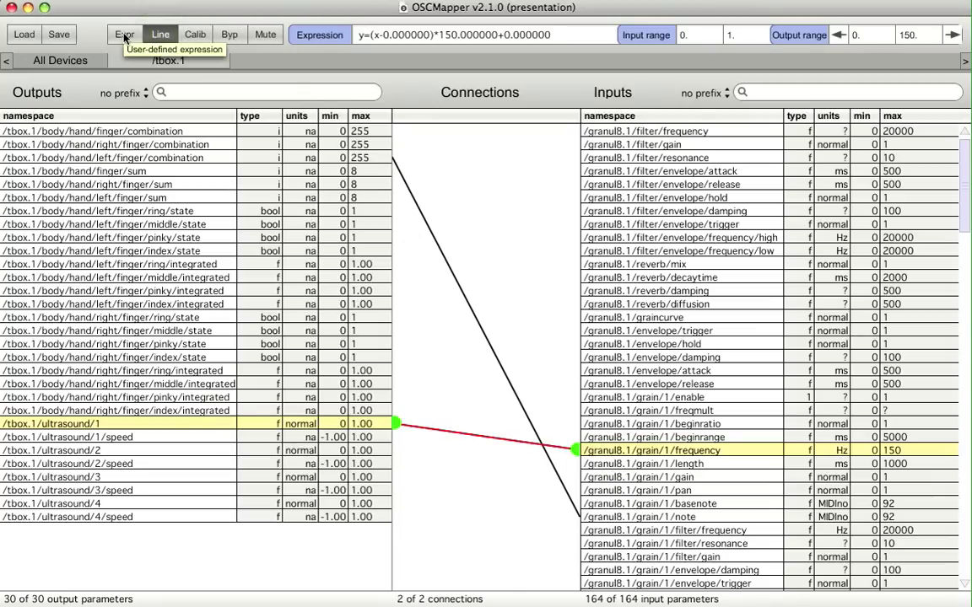
Step: Give the ultrasound-to-frequency mapping the custom expression y=x*5
left_click(124, 36)
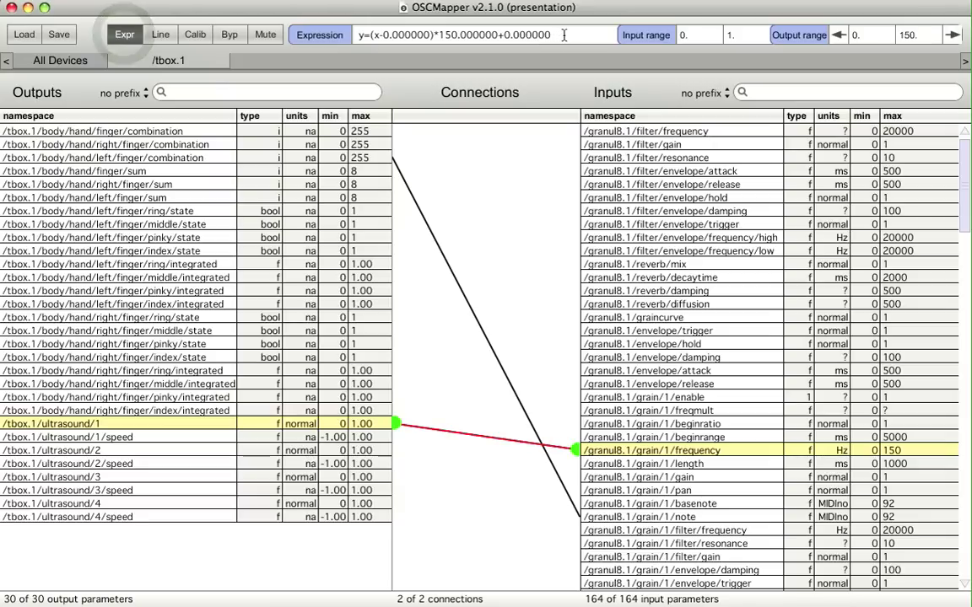
left_click(508, 34)
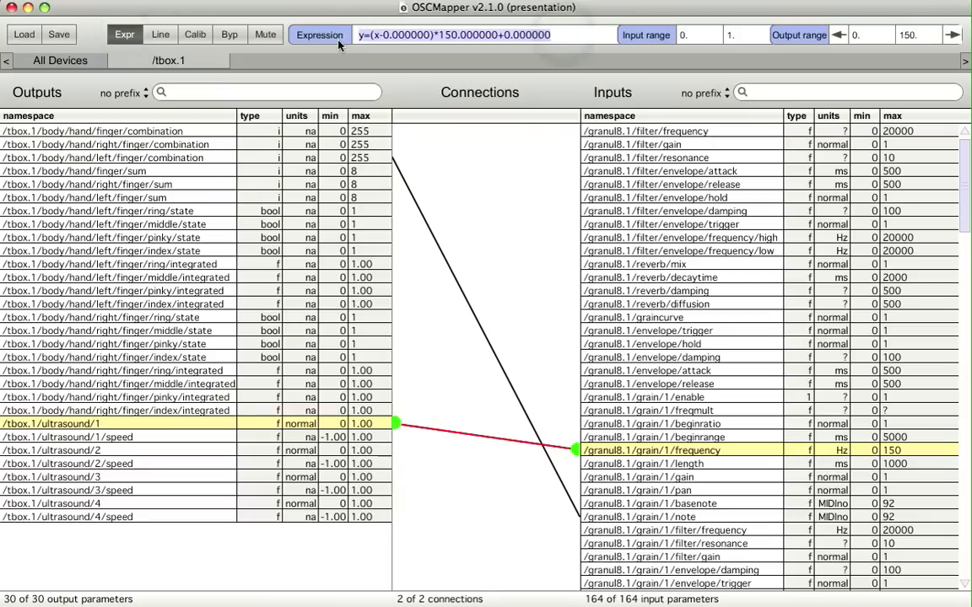
type("y = x")
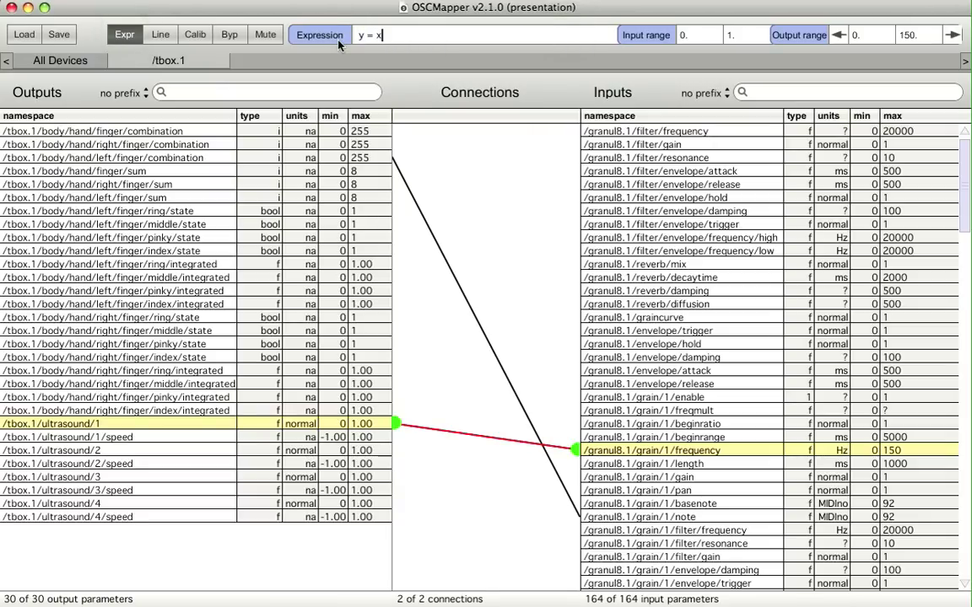
key("Return")
left_click(498, 150)
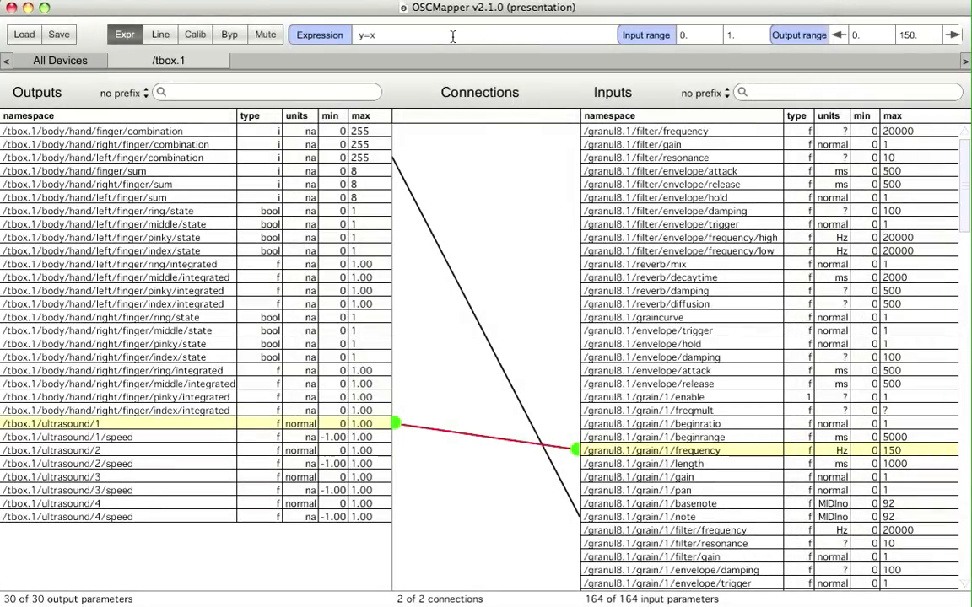
type("*5")
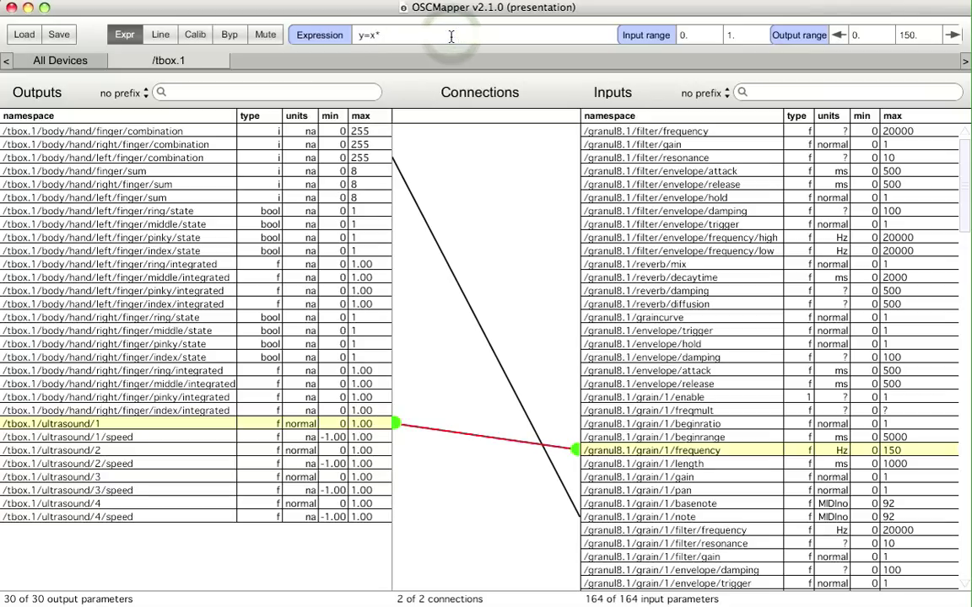
Step: Cycle the output boundary modes, set the output maximum to 34, and adjust the minimum
left_click(840, 41)
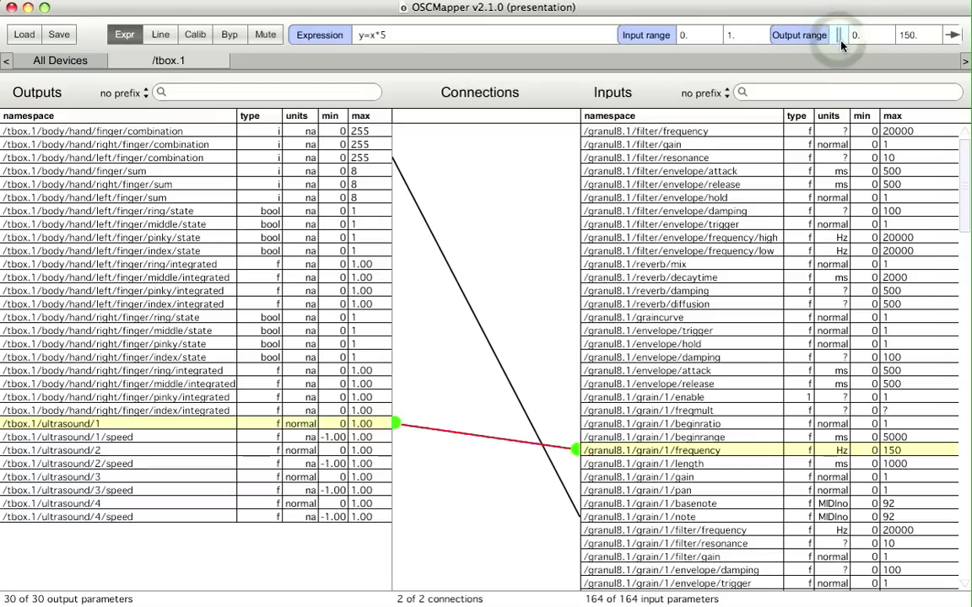
left_click(839, 38)
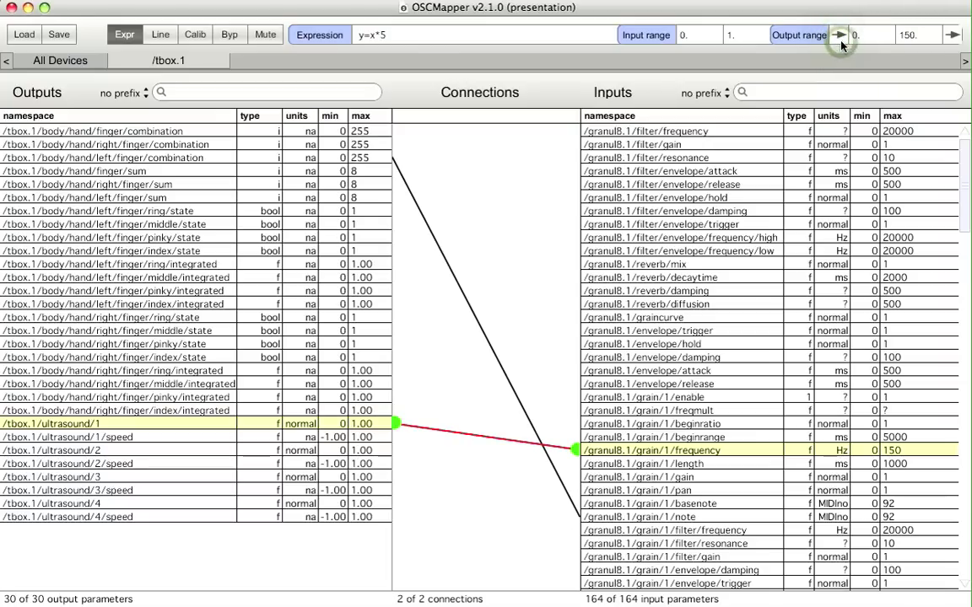
left_click(840, 39)
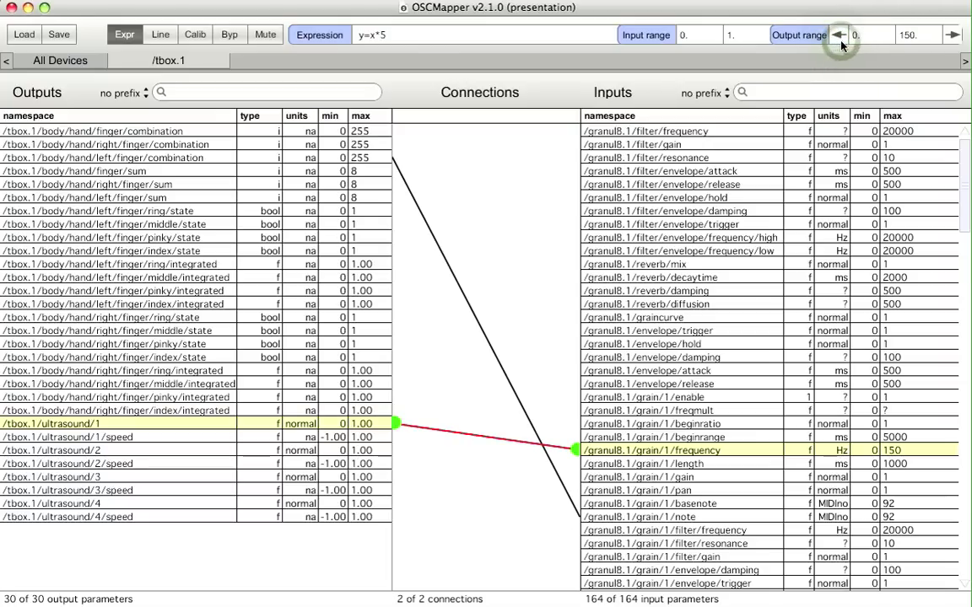
left_click(909, 37)
type("34.")
key("Return")
left_click_drag(877, 44, 877, 42)
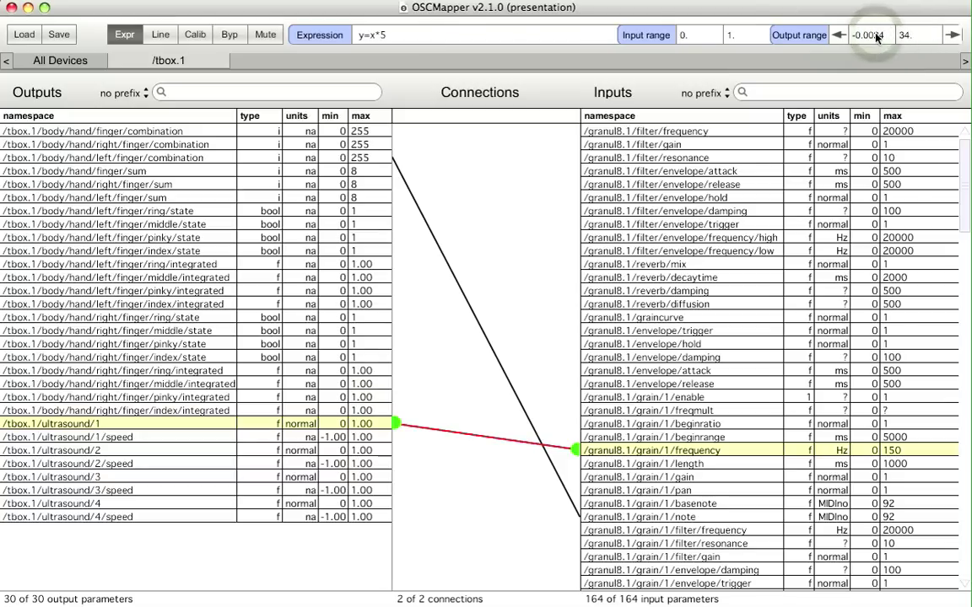
left_click(952, 41)
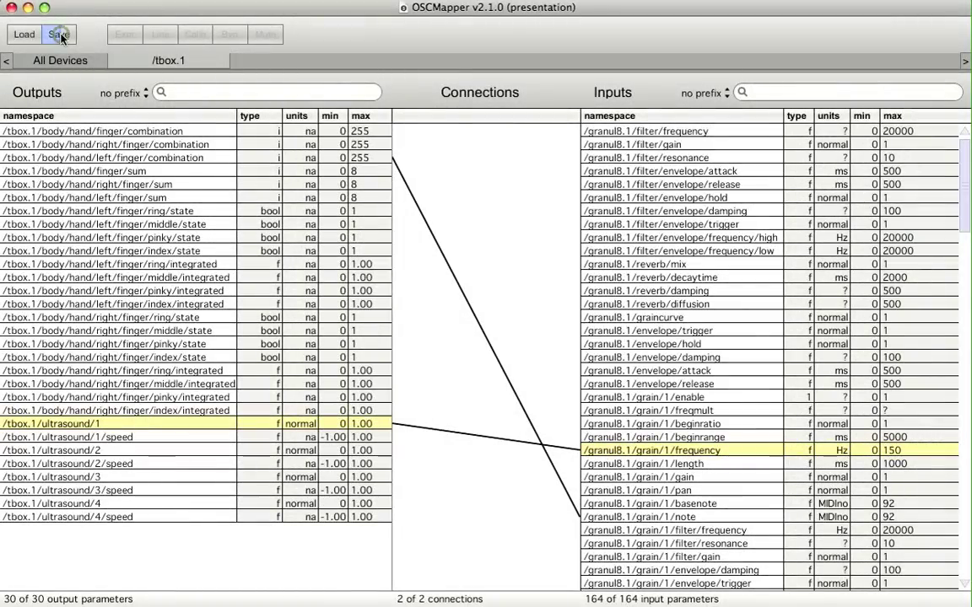
Step: Save the two-connection mapping as test2.xml
left_click(61, 37)
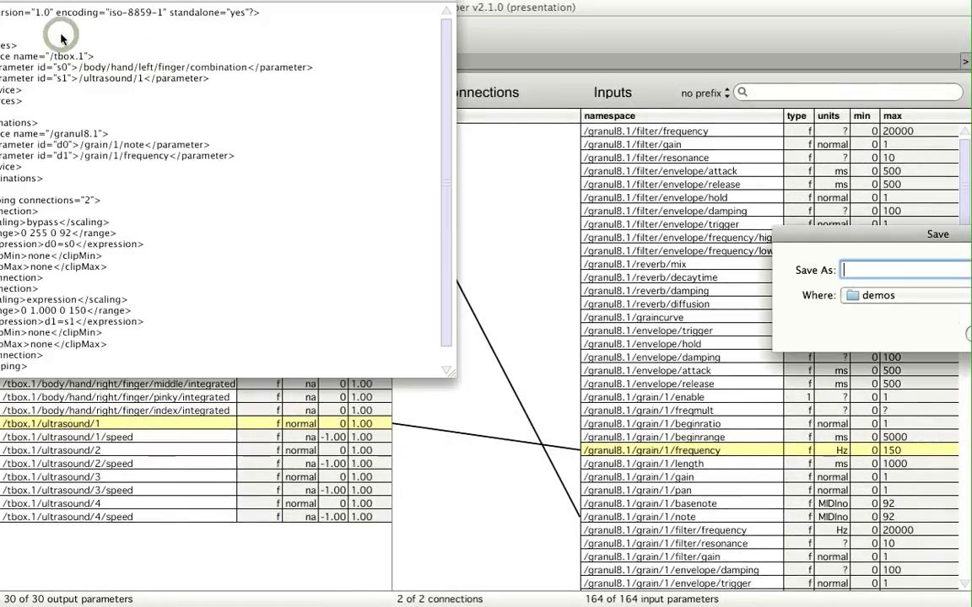
left_click_drag(877, 237, 656, 228)
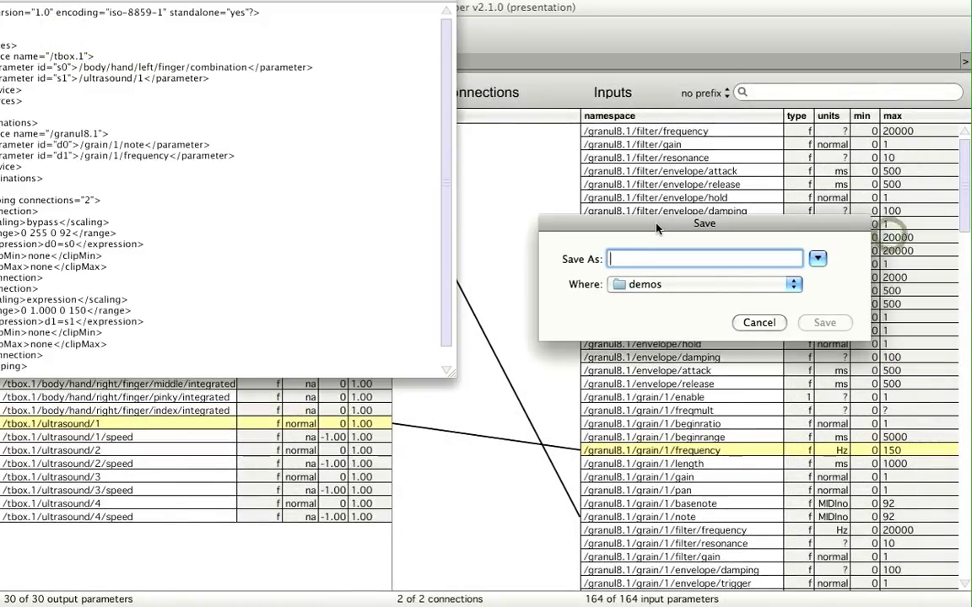
type("test2.xml")
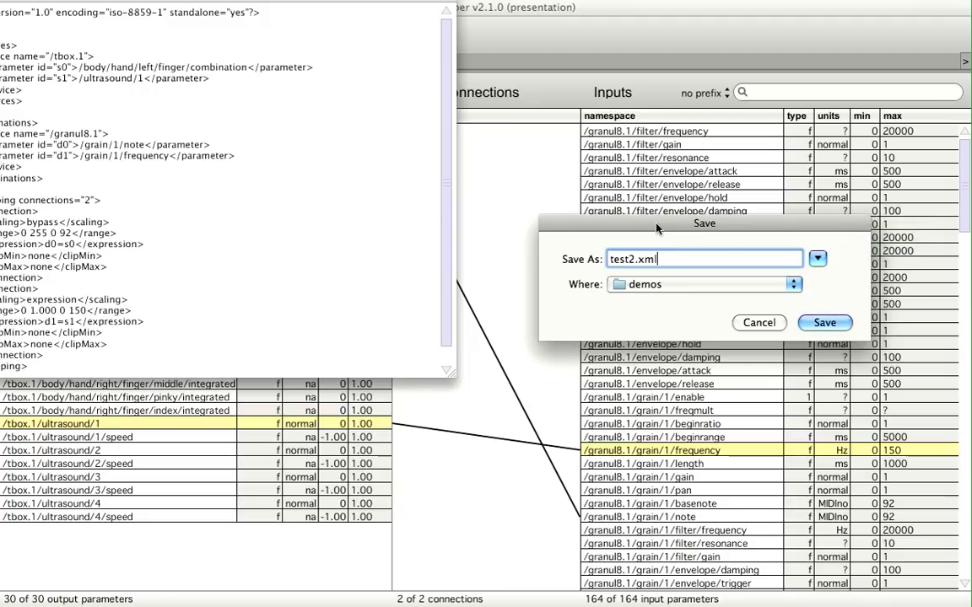
key("Return")
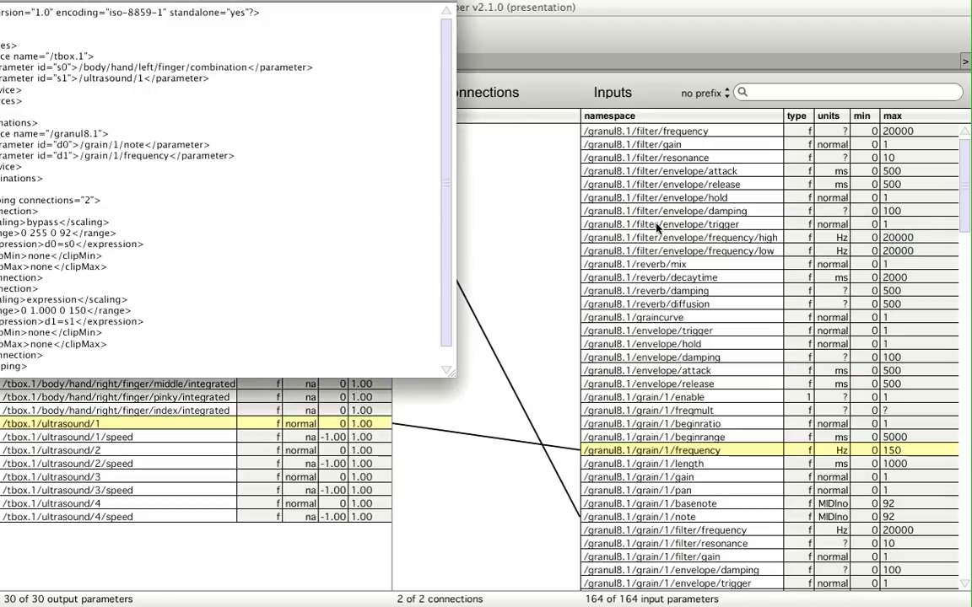
Step: Enlarge the XML preview to review the whole file, then close it
left_click_drag(359, 4, 567, 109)
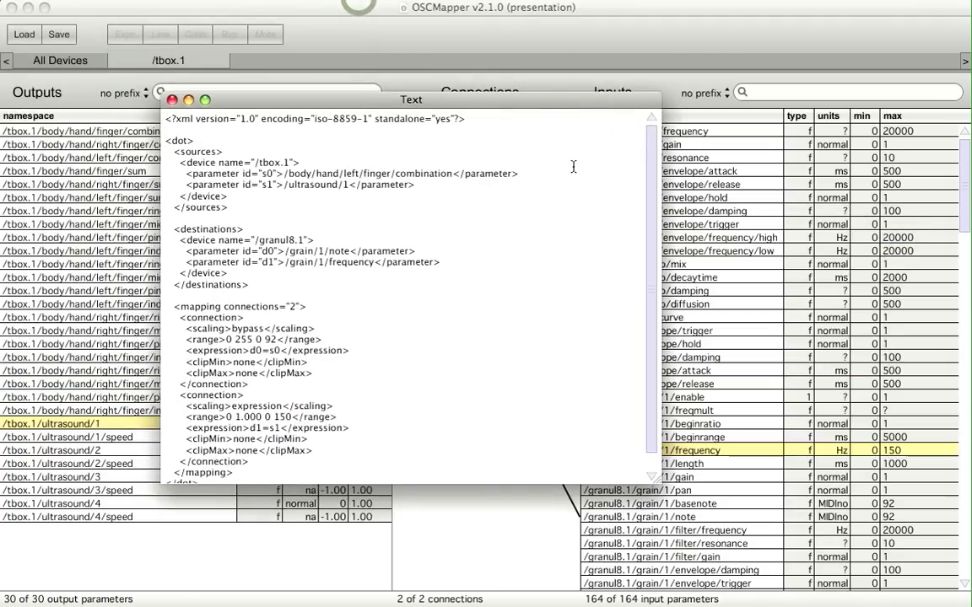
left_click_drag(656, 489, 660, 542)
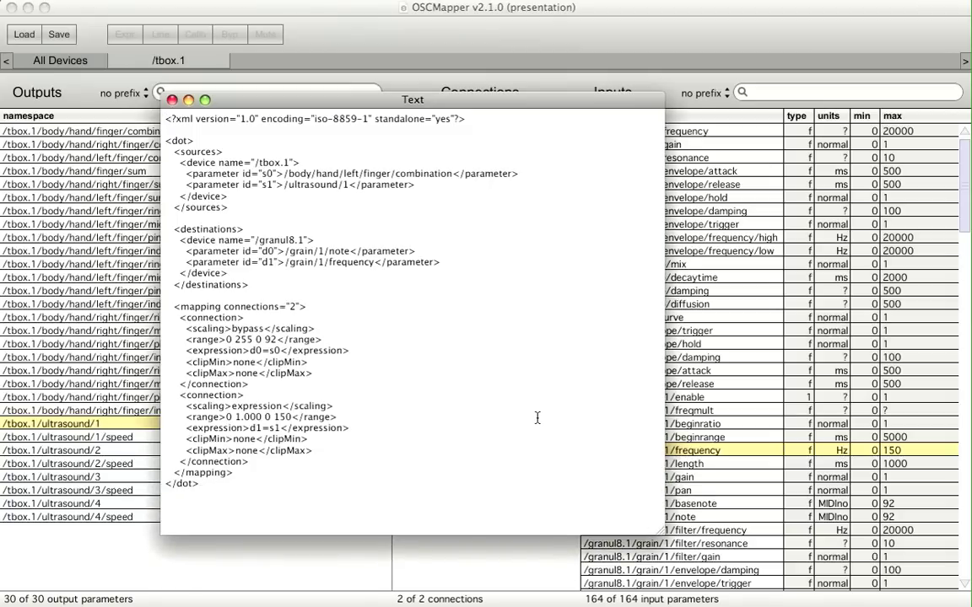
left_click(172, 100)
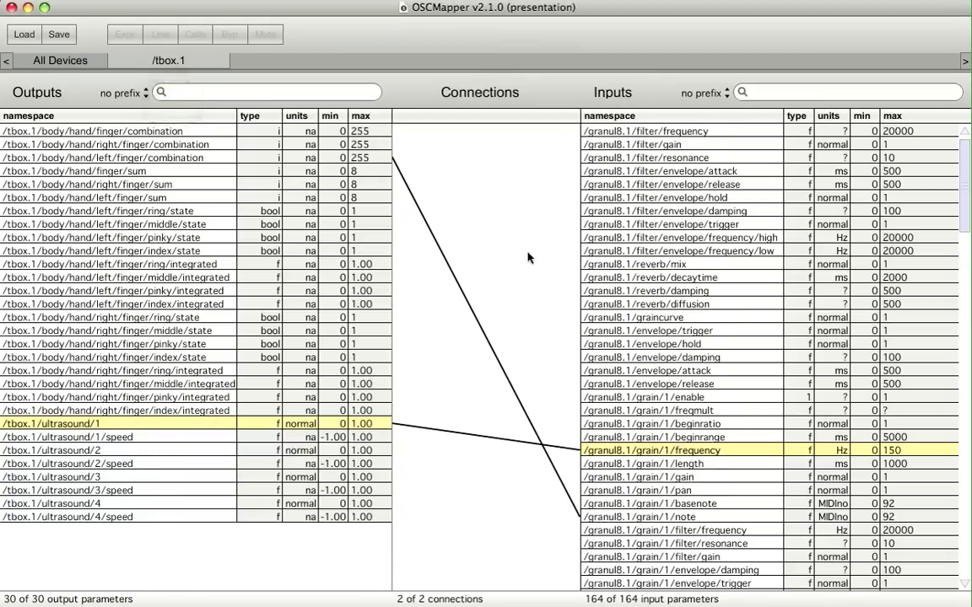
Step: Delete both connections, load Soundtrack2.xml from the Soundtrack folder, and select the top outputs' connections
left_click_drag(527, 252, 461, 479)
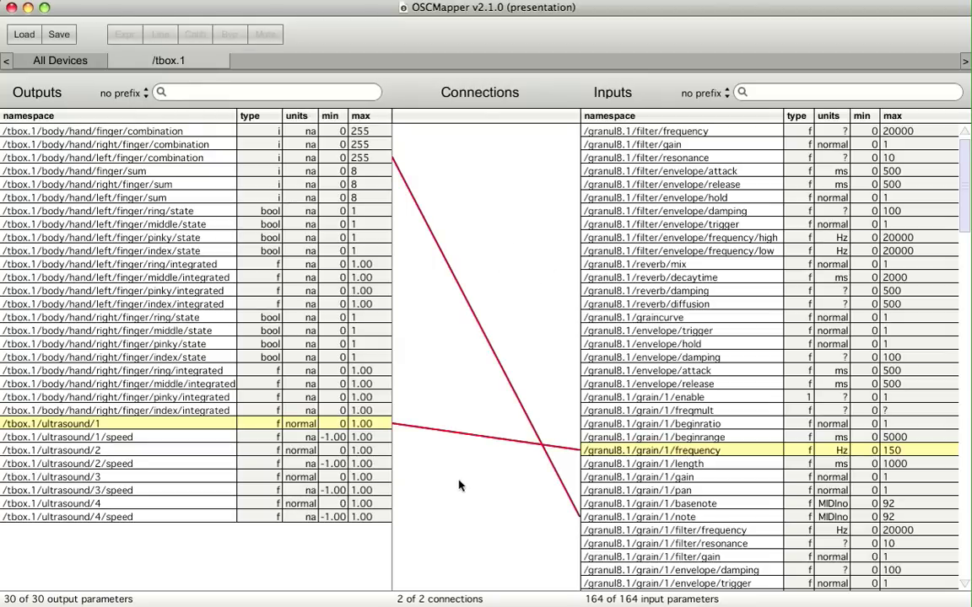
key("BackSpace")
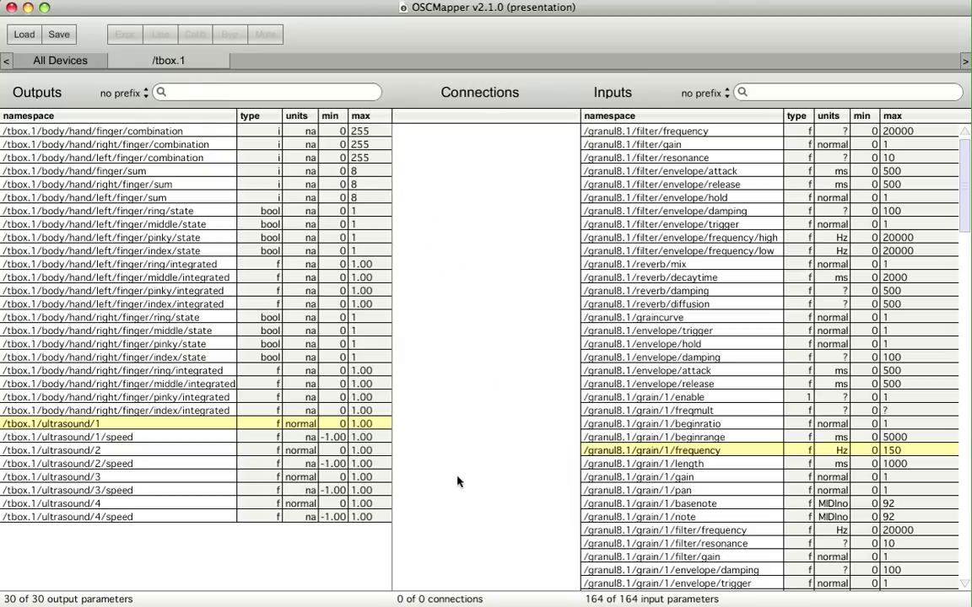
left_click(36, 36)
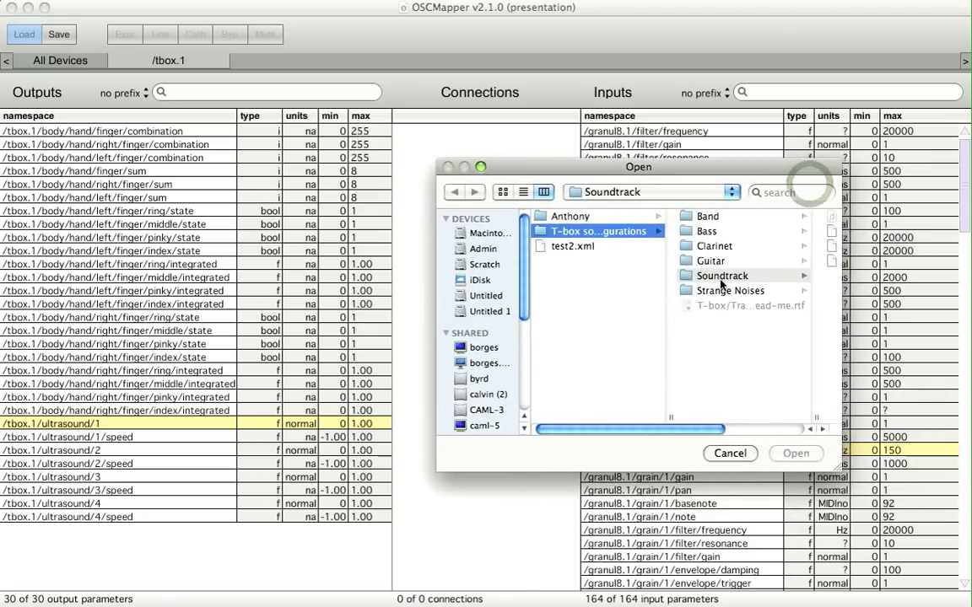
left_click(722, 276)
left_click(732, 246)
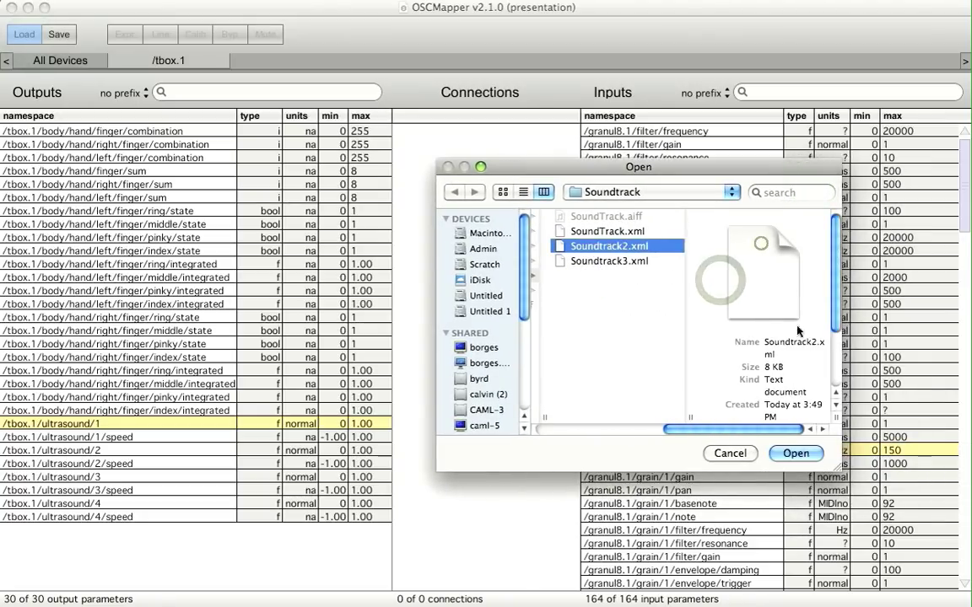
left_click(795, 454)
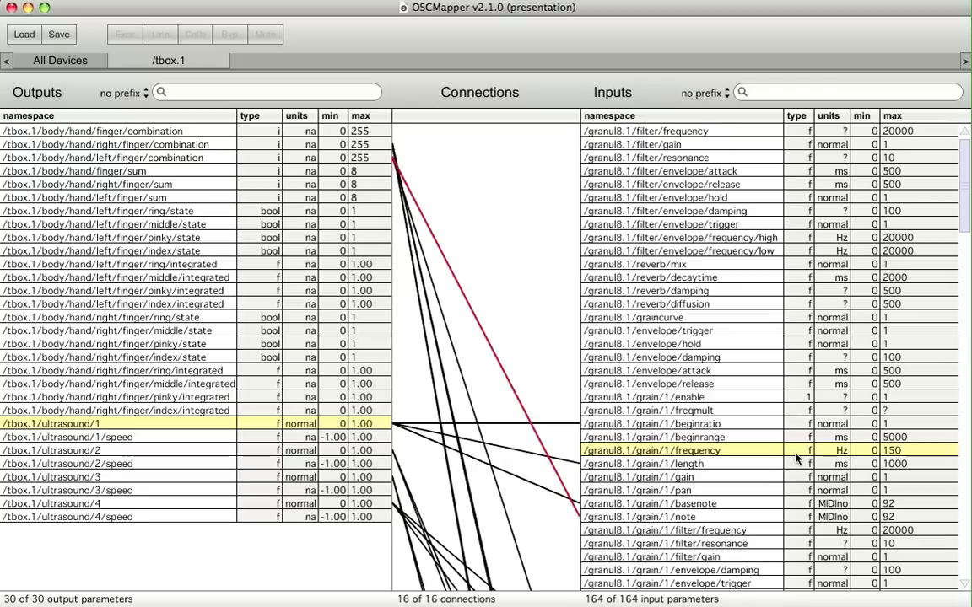
mouse_move(965, 222)
left_mouse_down()
mouse_move(962, 396)
mouse_move(956, 225)
left_mouse_up()
left_click_drag(553, 278, 456, 258)
Step: Try input searches for 'basenote' and 'ho', and hide the /granul8.1 prefix from inputs
left_click(485, 245)
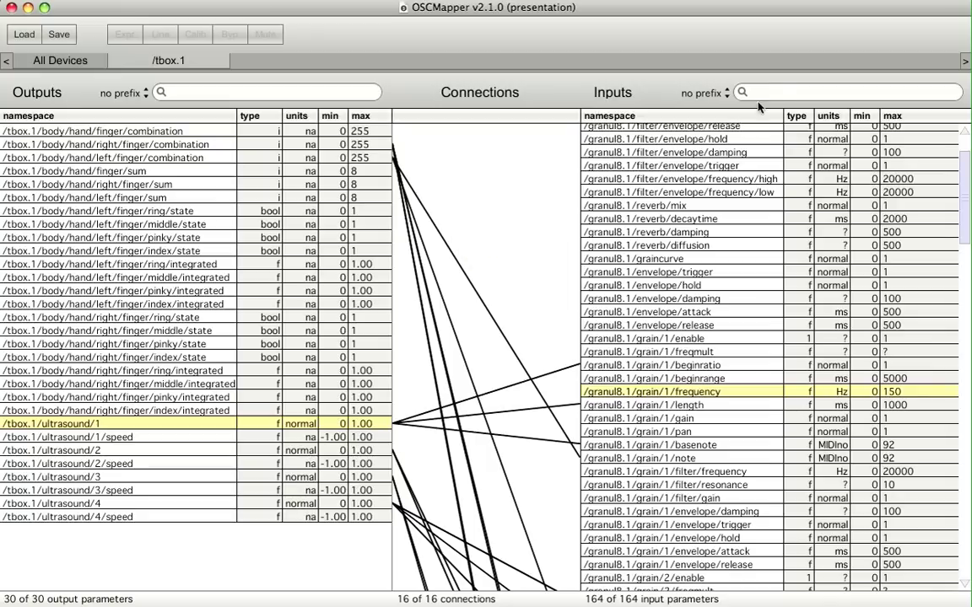
left_click(783, 91)
type("basenote")
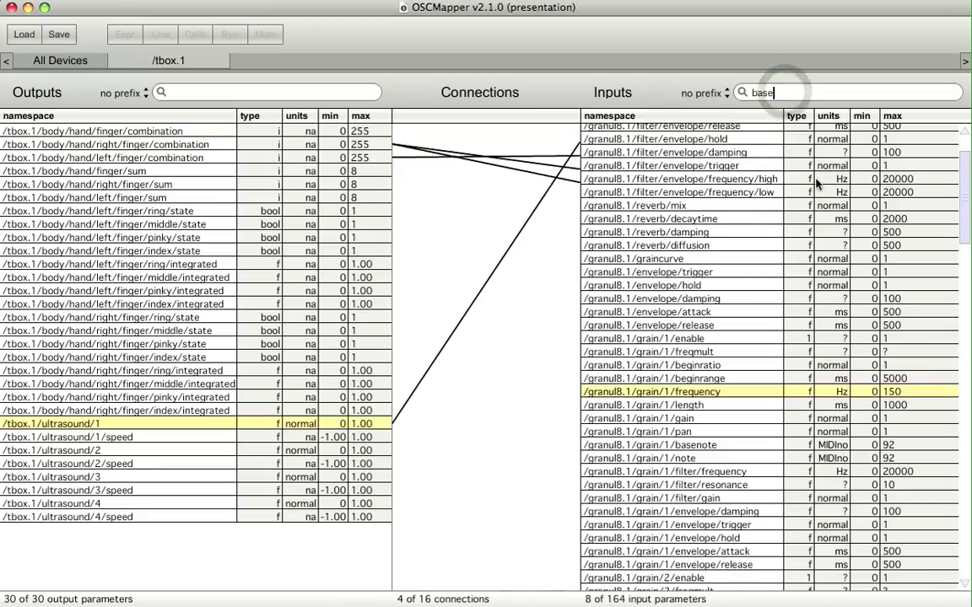
key("BackSpace")
key("BackSpace")
key("BackSpace")
key("BackSpace")
key("BackSpace")
key("BackSpace")
key("BackSpace")
key("BackSpace")
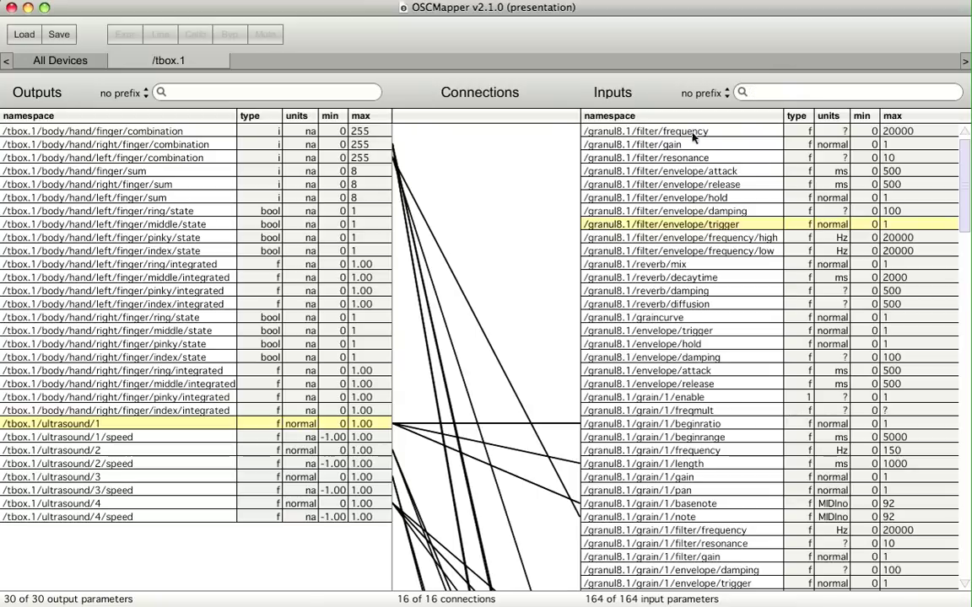
left_click(704, 93)
left_click(707, 128)
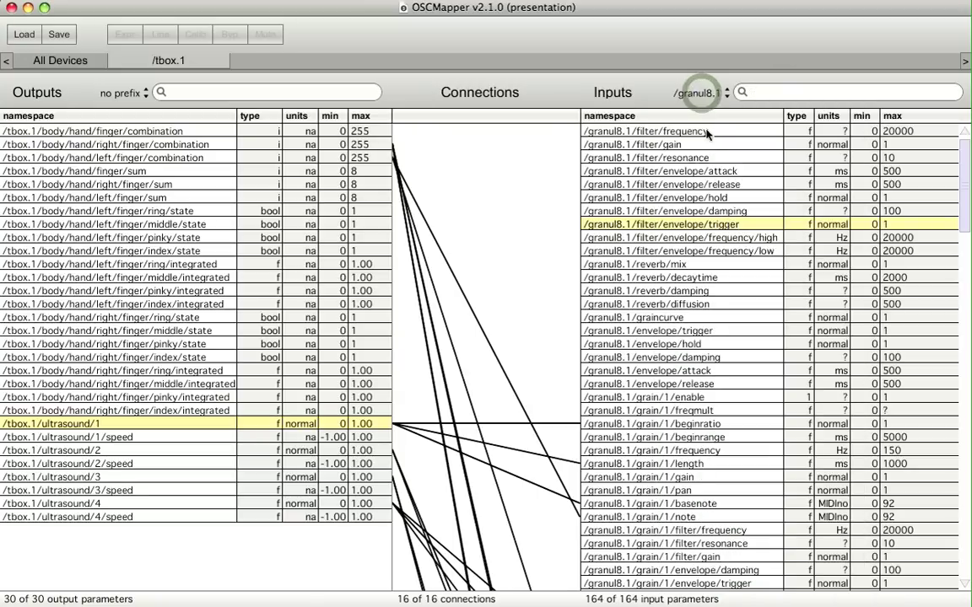
left_click(797, 96)
type("ho")
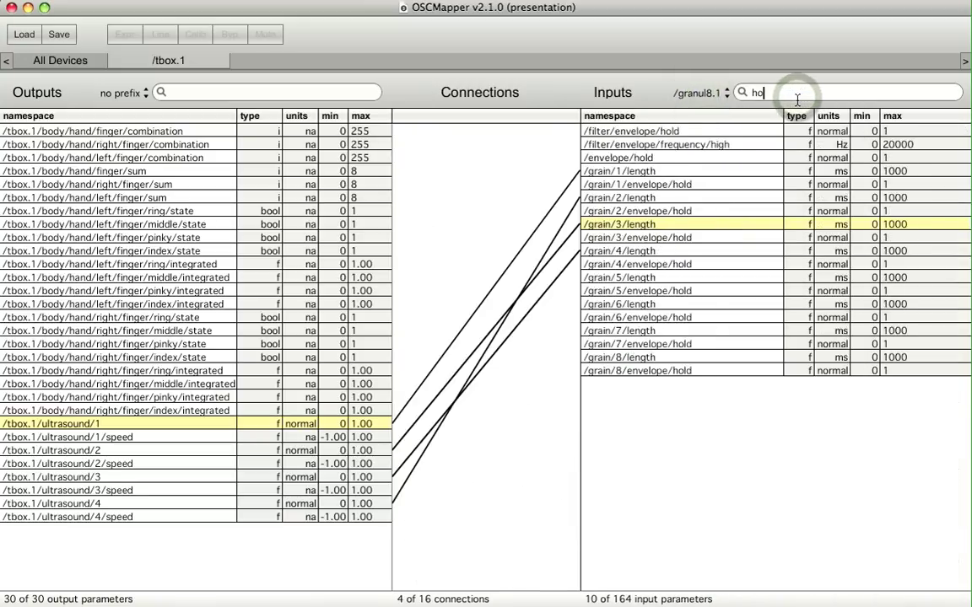
key("BackSpace")
key("BackSpace")
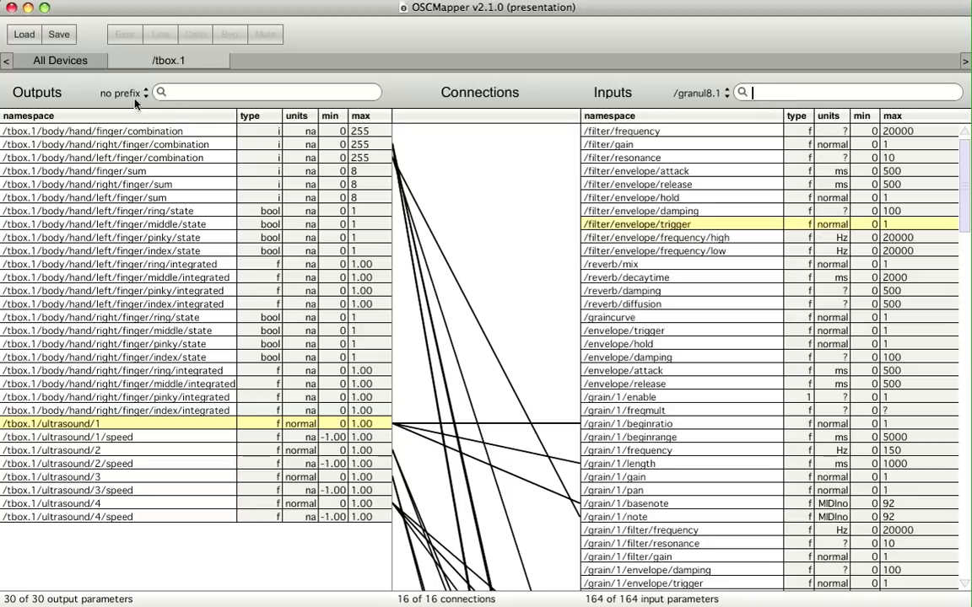
Step: Hide the /tbox.1 output prefix and filter outputs by 'ultra'
left_click(134, 99)
left_click(119, 110)
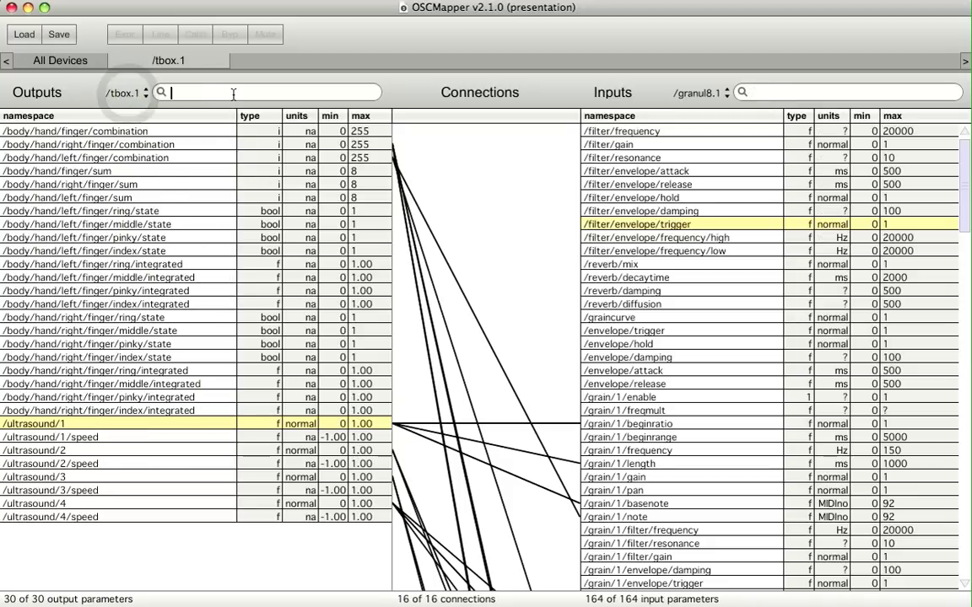
type("ultra")
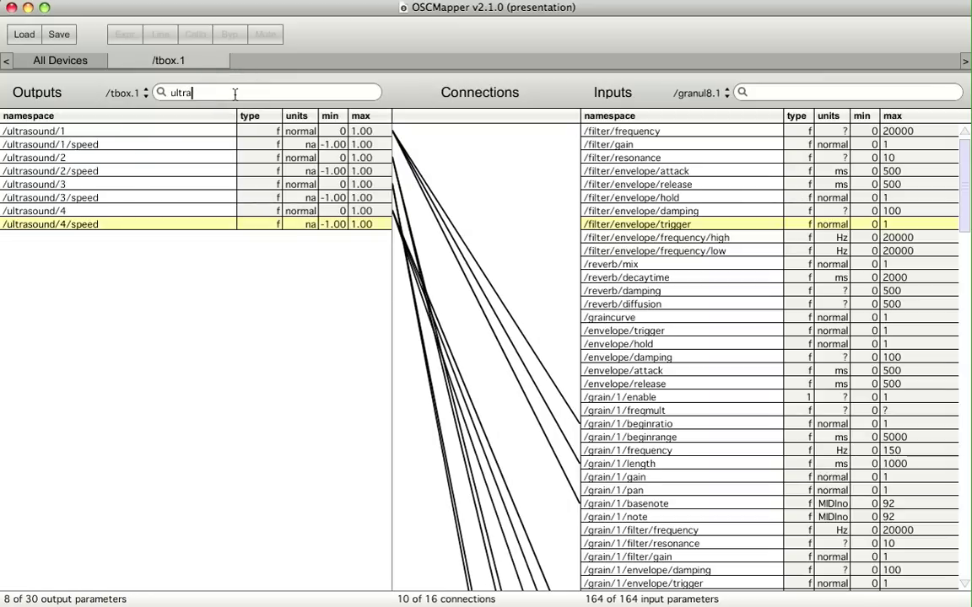
key("BackSpace")
key("BackSpace")
key("BackSpace")
key("BackSpace")
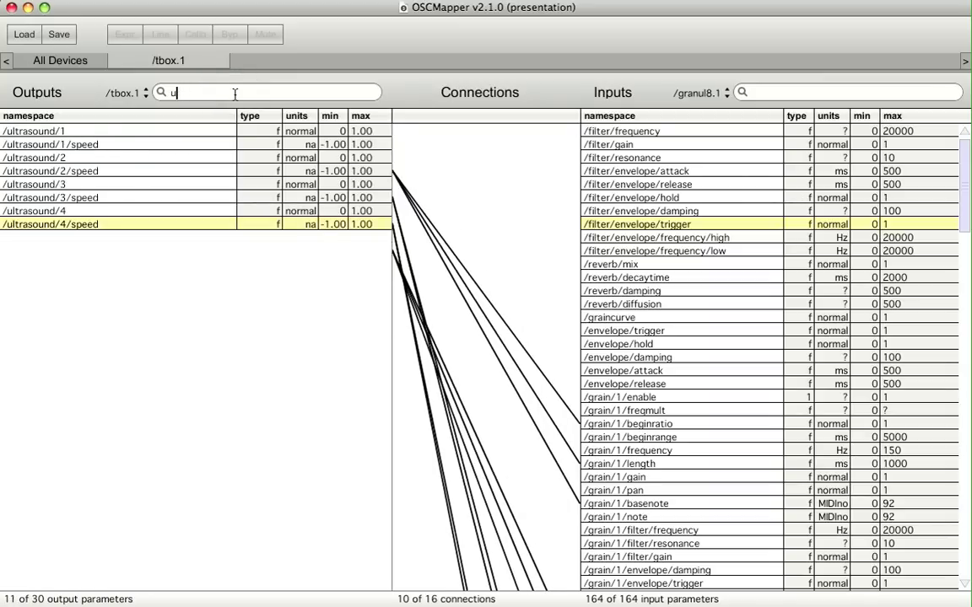